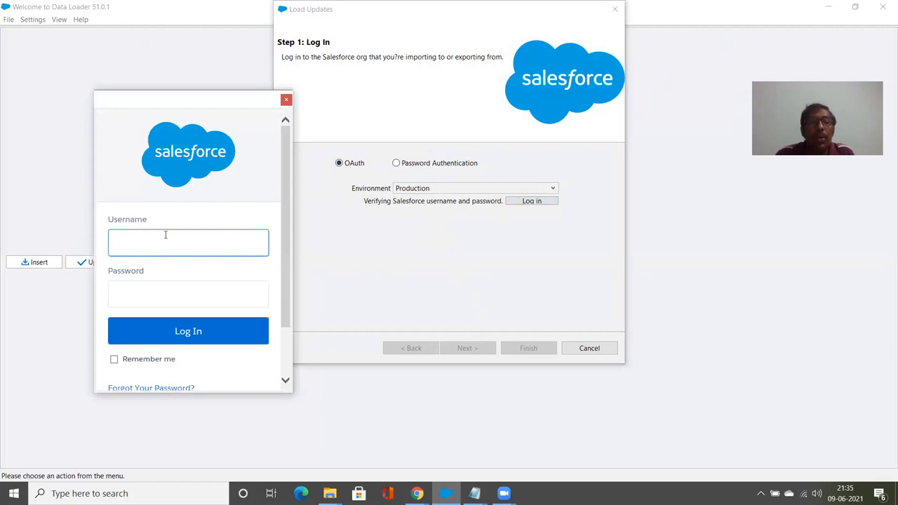
Log in to the Salesforce org with the username and password, then allow Data Loader access.
key(ctrl+v)
click(165, 292)
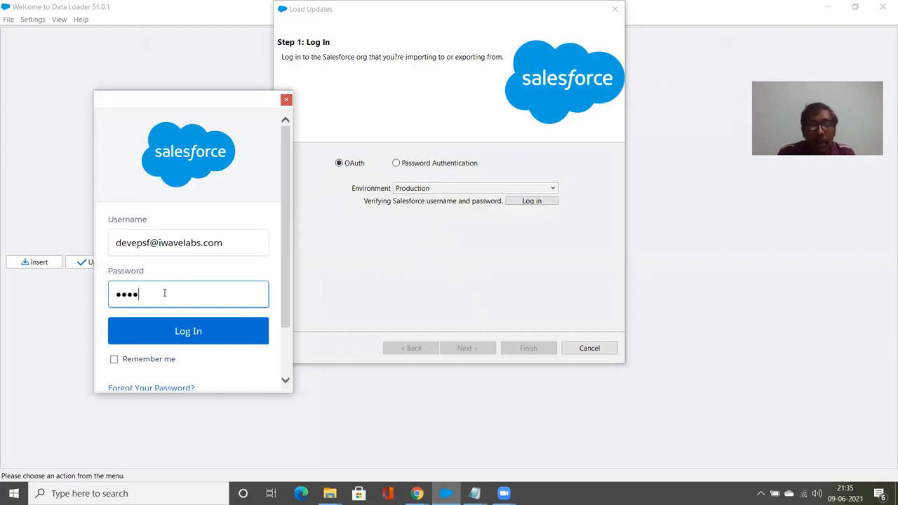
click(153, 327)
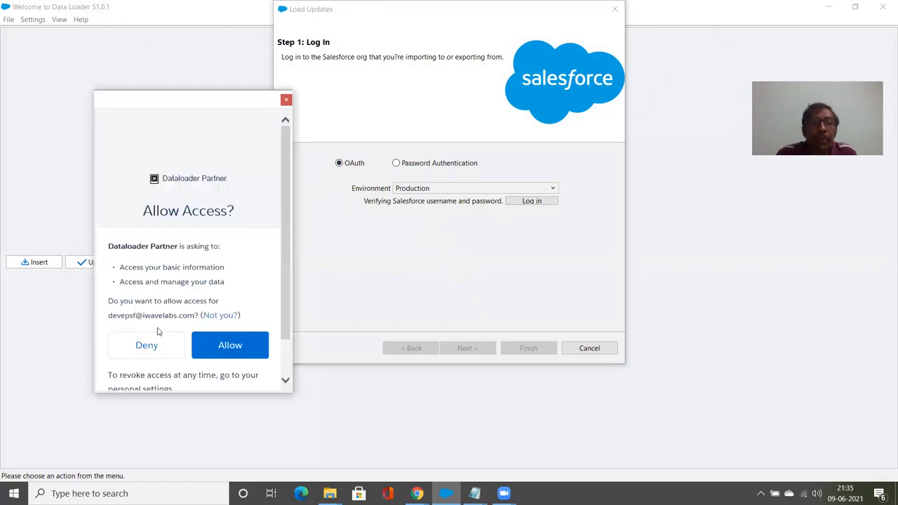
click(218, 342)
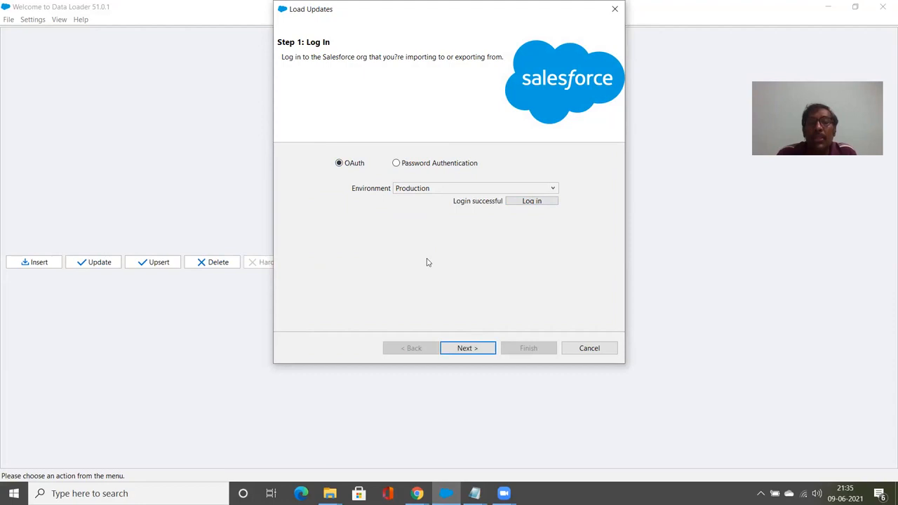
Select Customer (Customer__c) as the object and cust1.csv as the source, accepting the 15-record initialization.
click(475, 346)
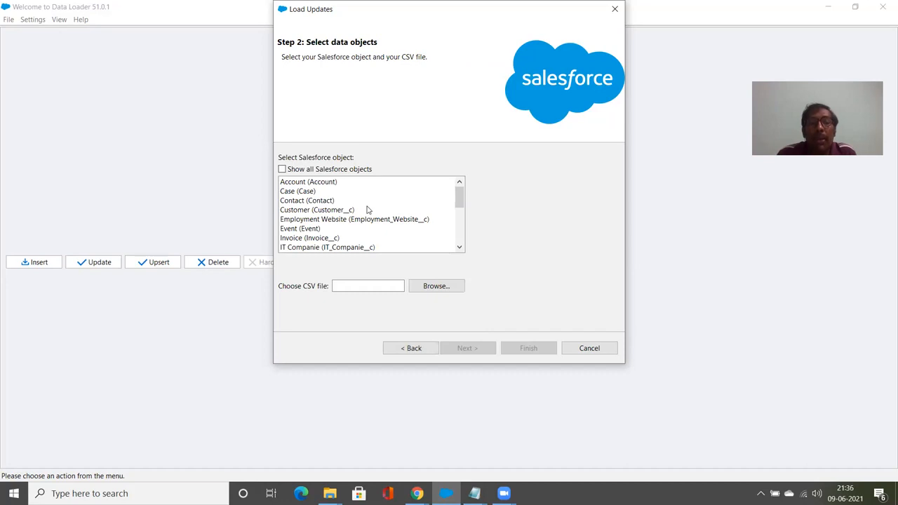
click(321, 210)
click(436, 286)
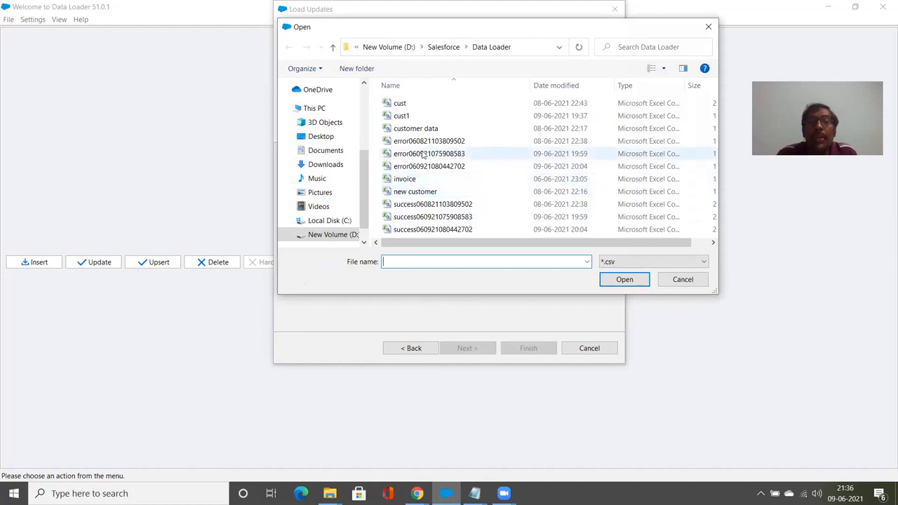
click(415, 116)
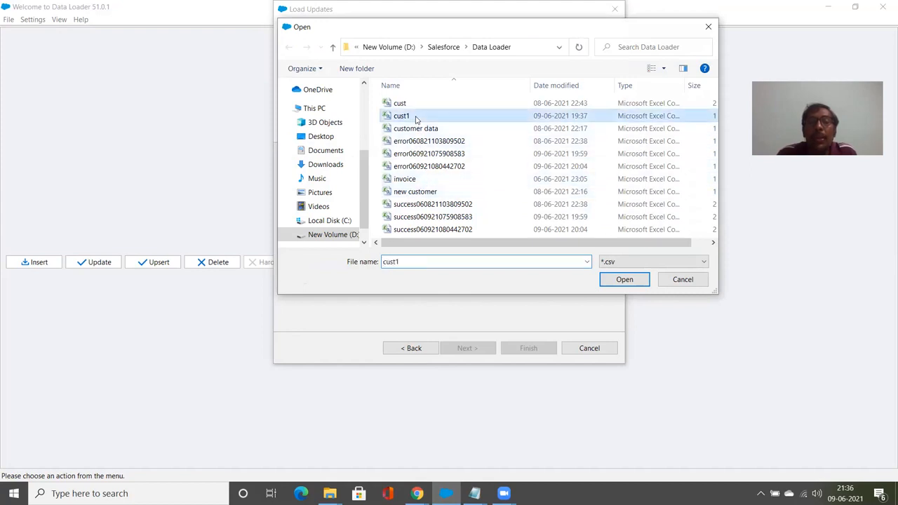
click(606, 279)
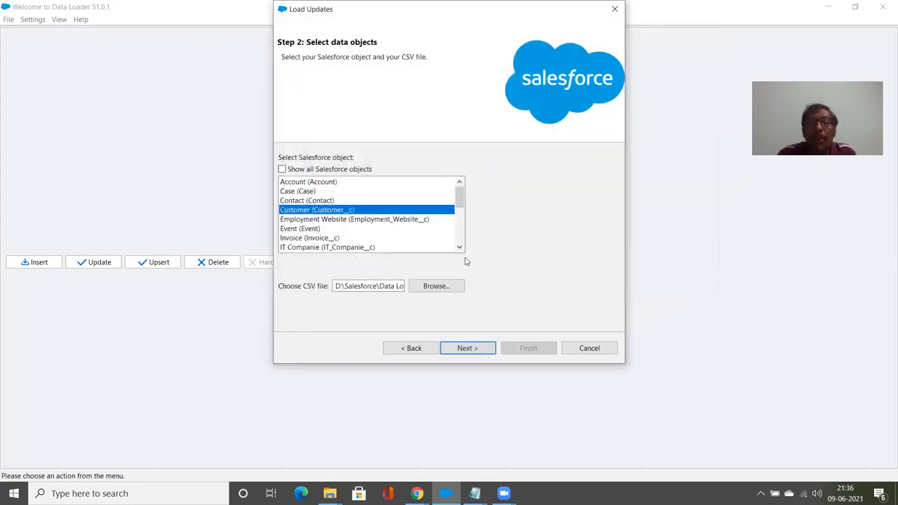
click(464, 349)
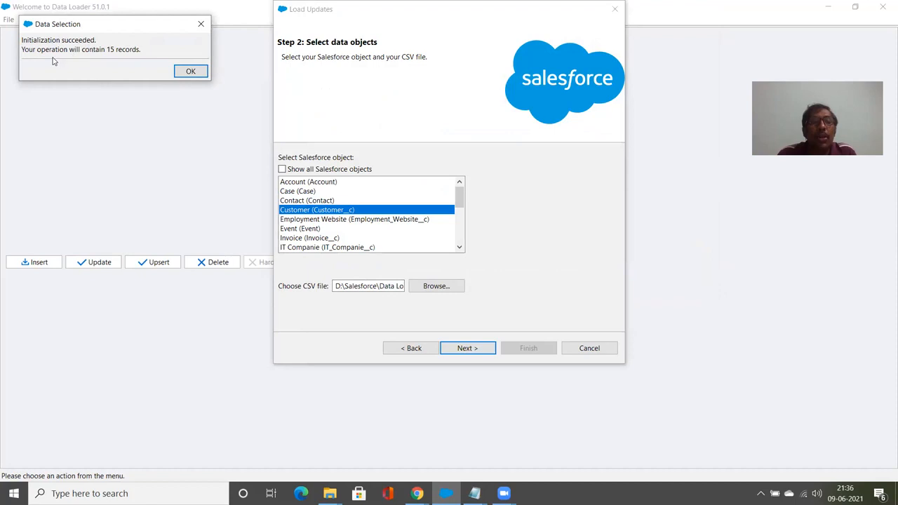
click(190, 72)
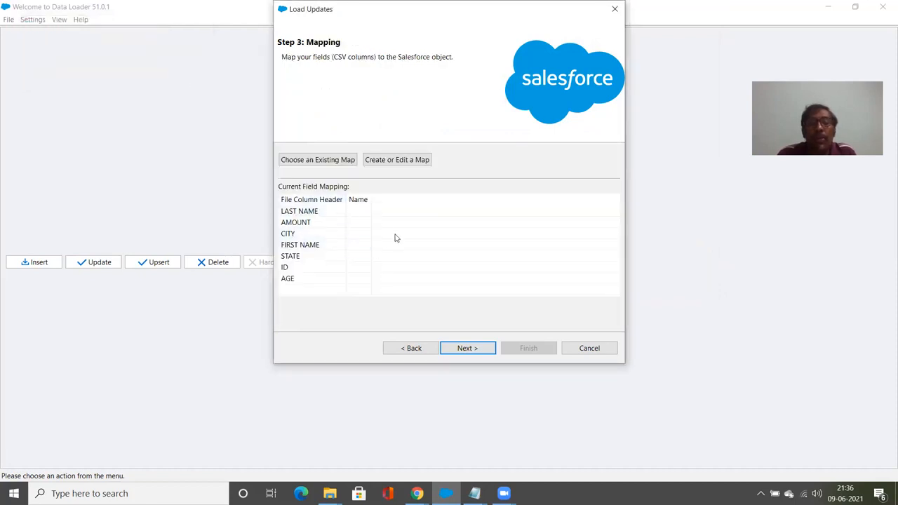
Map AGE, AMOUNT, CITY, FIRST NAME, ID, LAST NAME and STATE to Age__c, Amount__c, City__c, First_Name__c, Id, Last_Name__c and State__c.
click(405, 163)
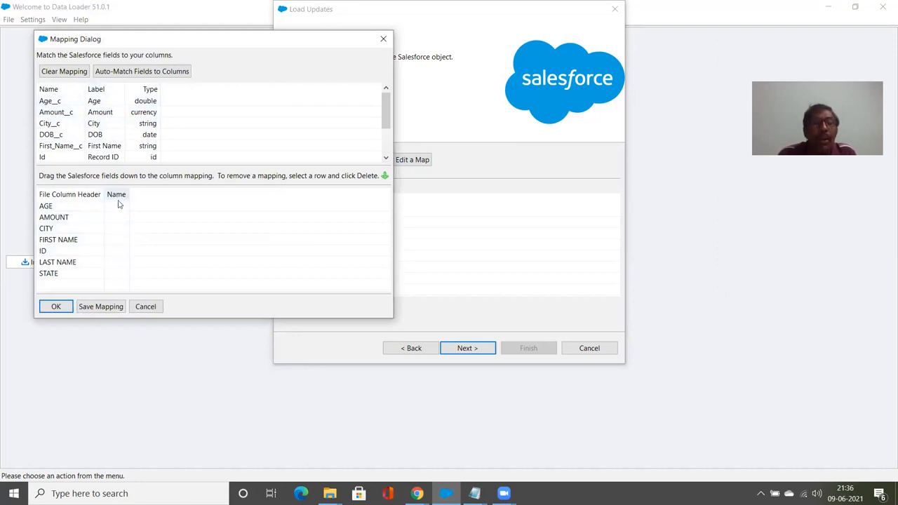
drag(67, 102, 129, 208)
drag(71, 102, 125, 217)
drag(53, 102, 136, 235)
drag(67, 113, 148, 249)
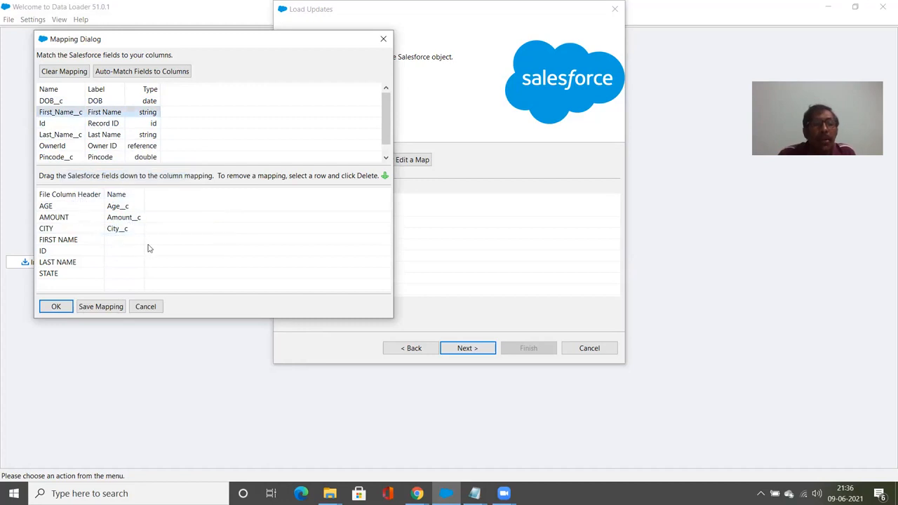
drag(80, 113, 143, 242)
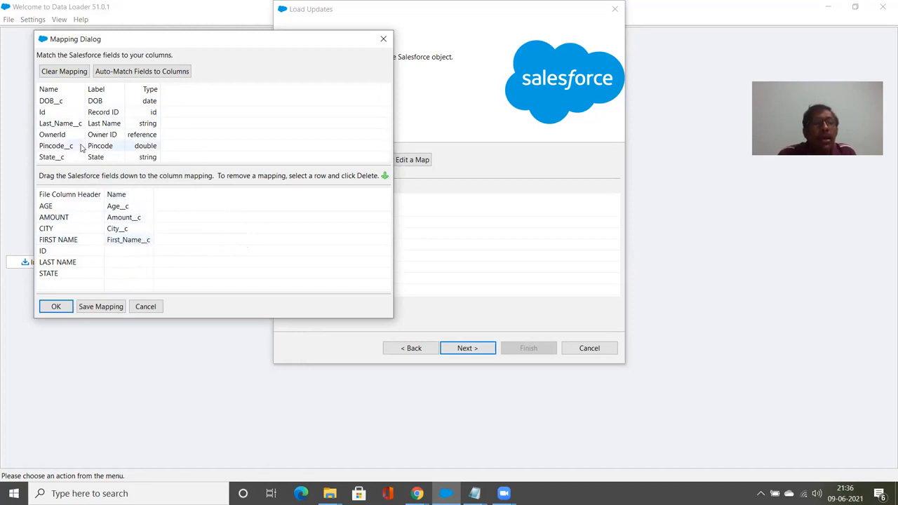
drag(70, 113, 143, 258)
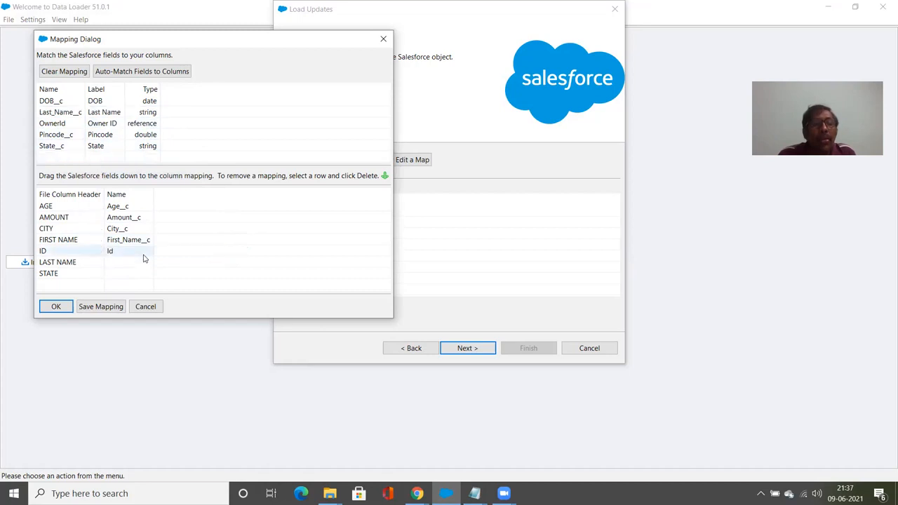
drag(79, 114, 149, 263)
drag(75, 135, 149, 280)
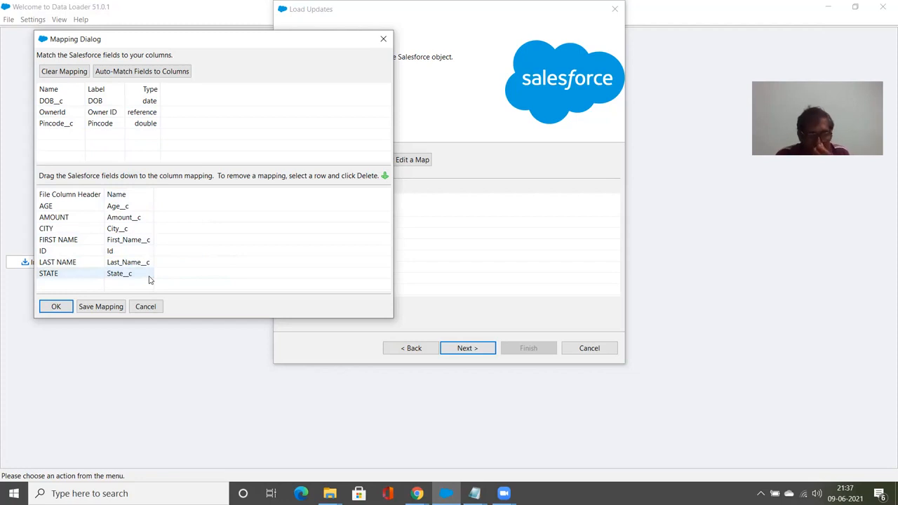
click(48, 309)
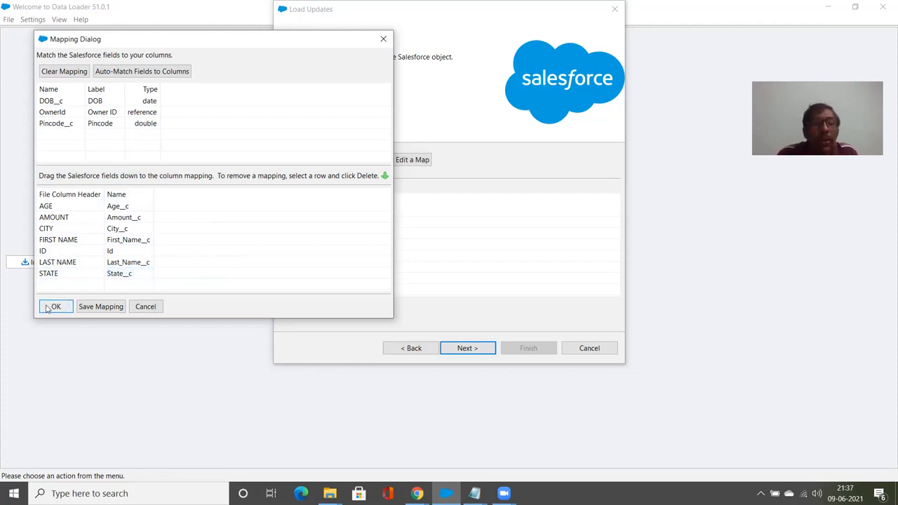
Run the update with the default results directory and confirm the warning, giving 15 successes and 0 errors.
click(465, 351)
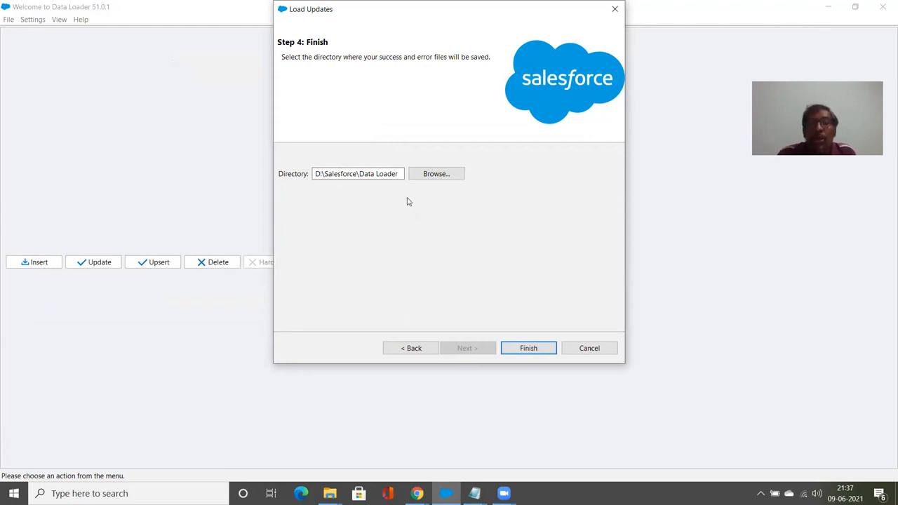
click(512, 349)
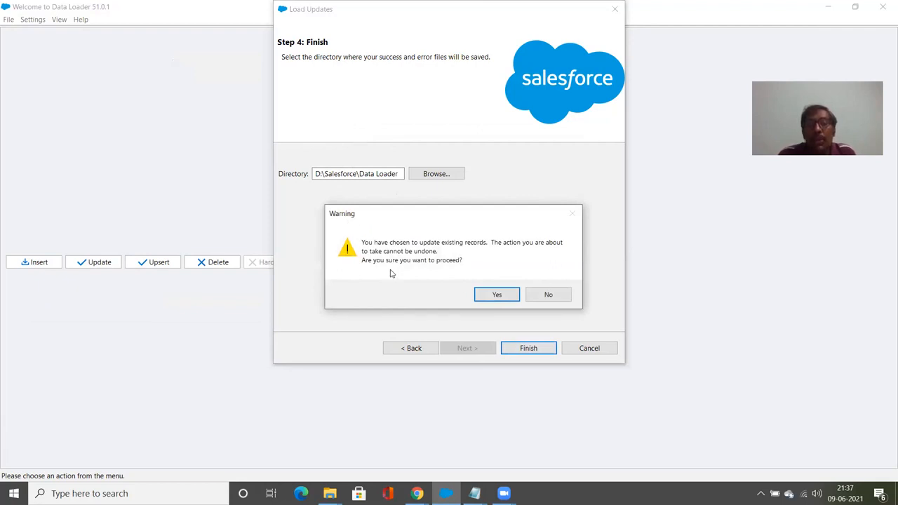
click(477, 295)
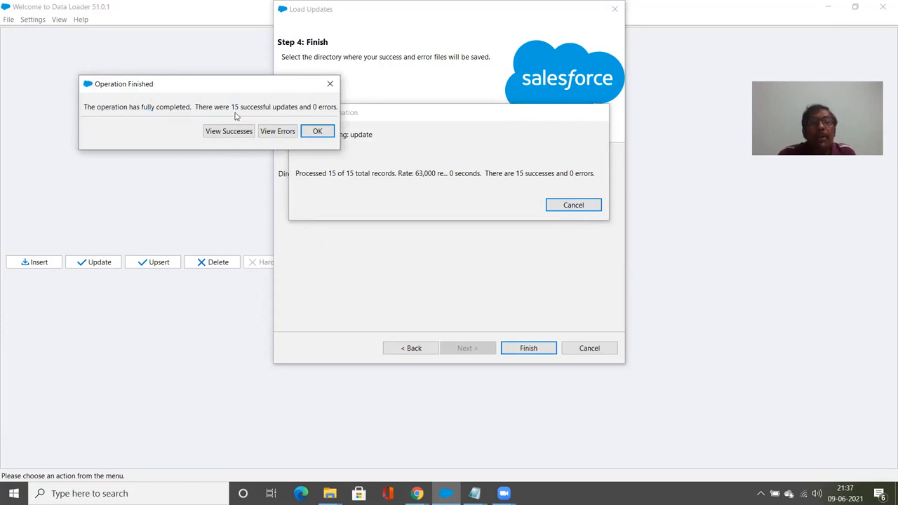
Check the 15 successfully updated records, close the finished operation, and return to the browser.
click(249, 135)
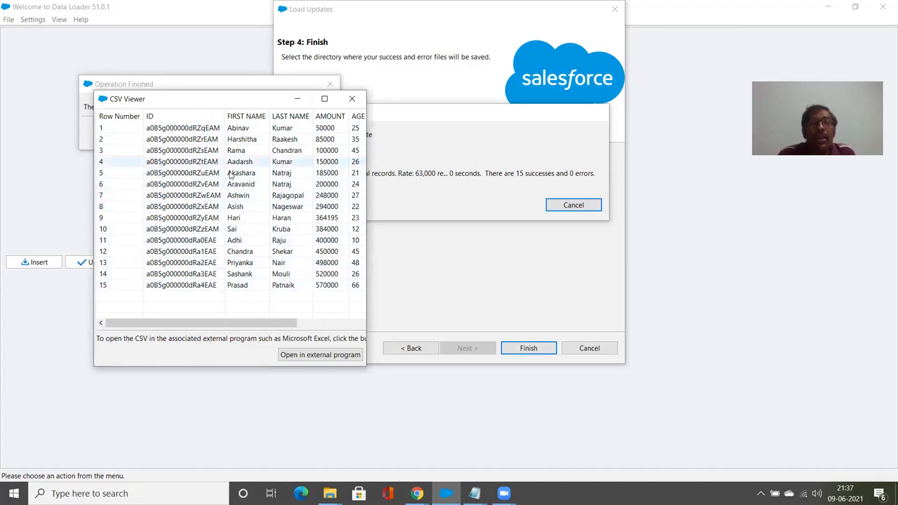
click(351, 99)
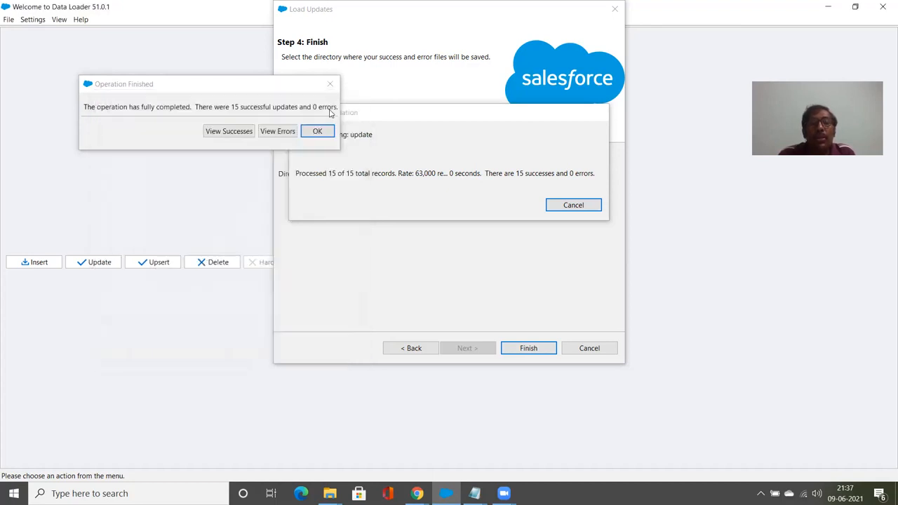
click(315, 131)
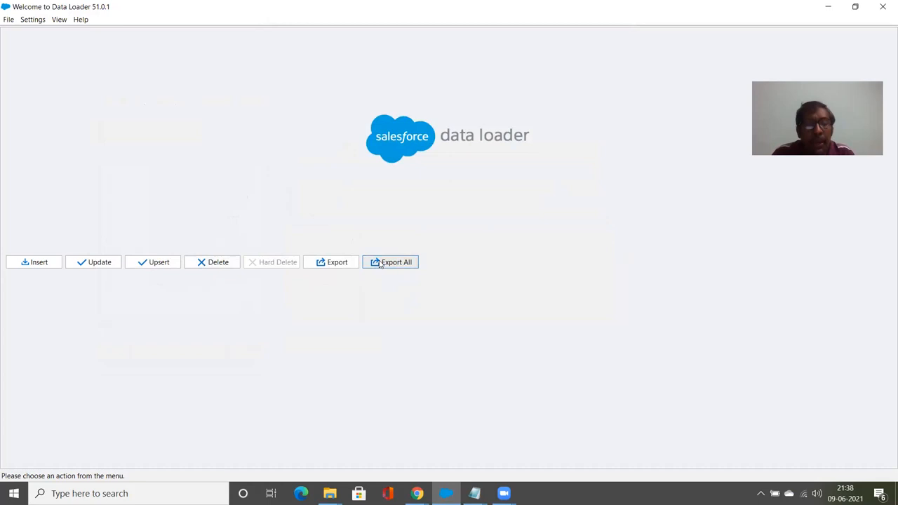
key(alt+Tab)
key(alt+Tab)
key(alt+Tab)
key(alt+Tab)
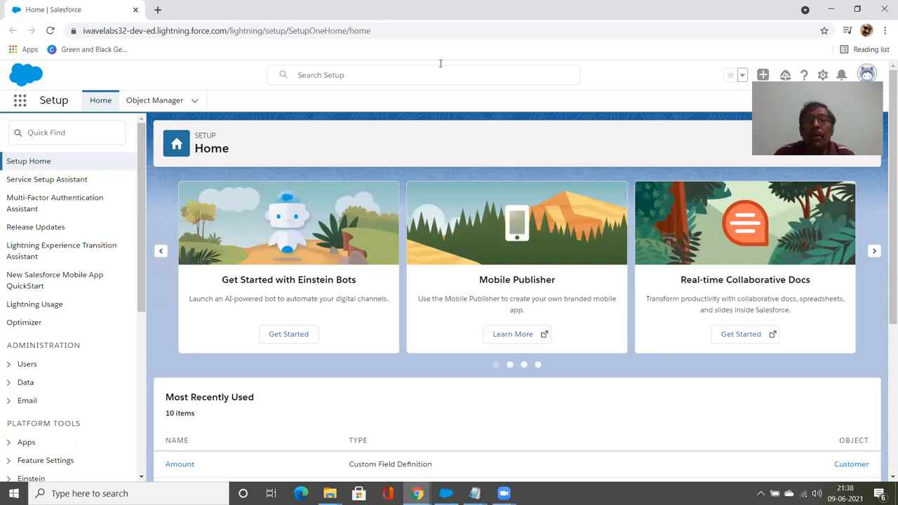
Search the App Launcher for 'Rec' and switch to the Recruitment App.
key(alt+Tab)
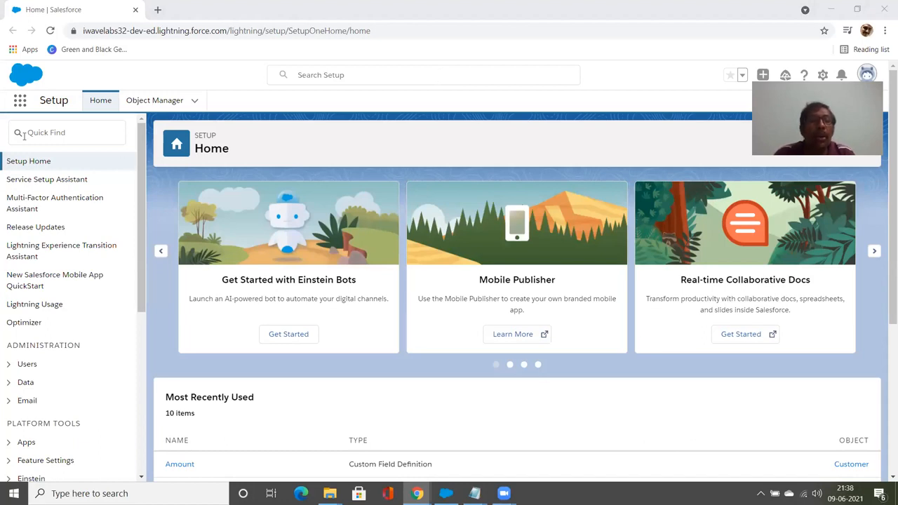
click(23, 105)
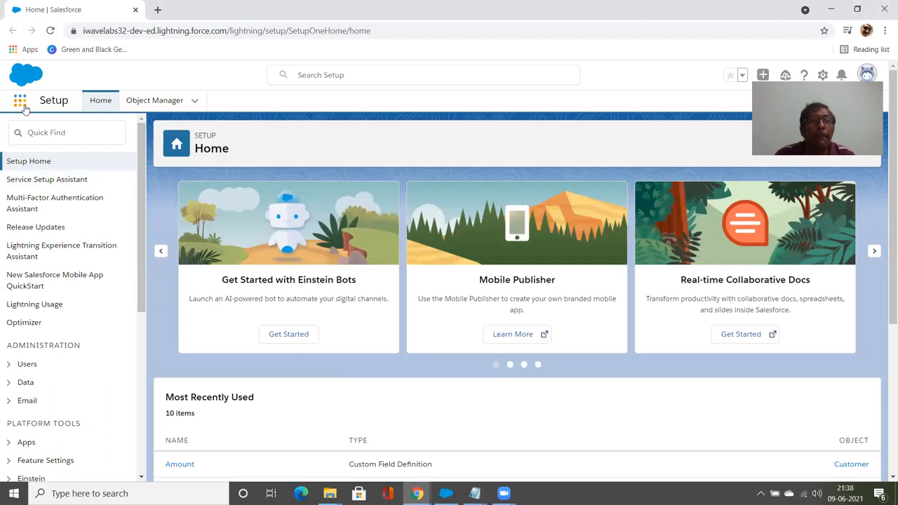
click(24, 105)
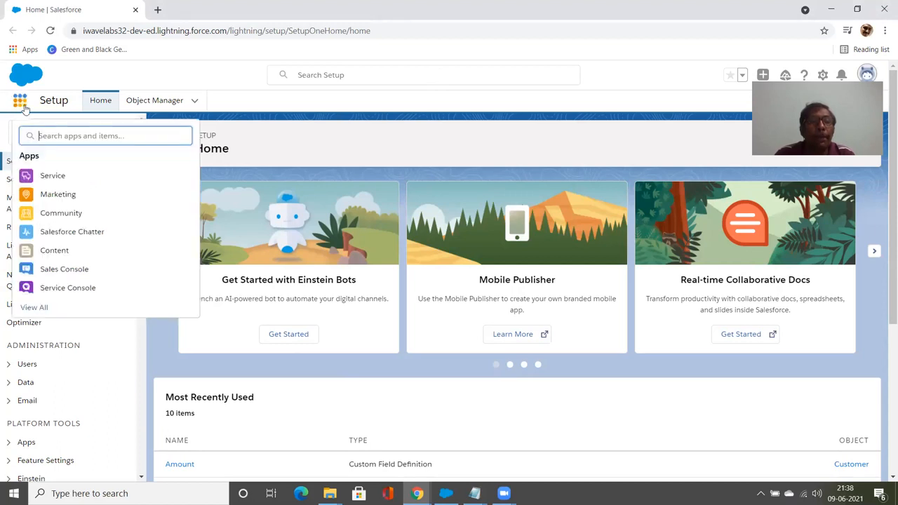
text(Rec)
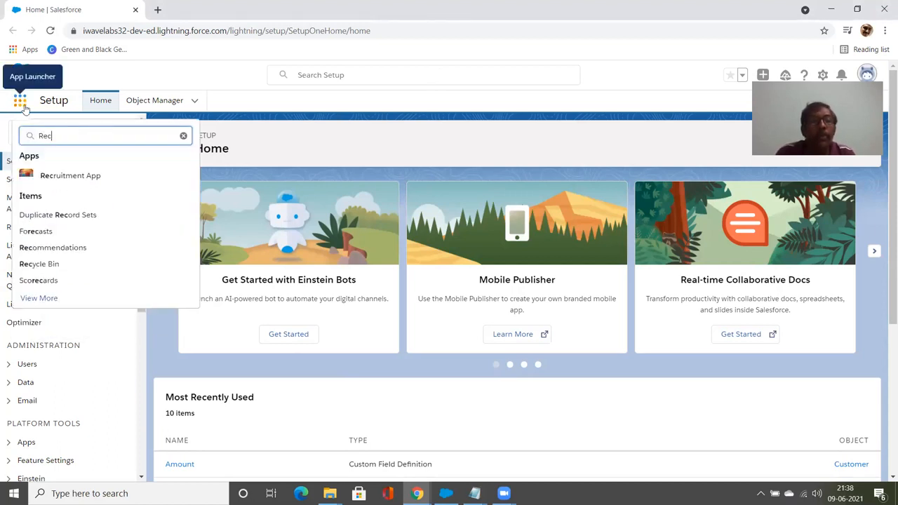
click(70, 176)
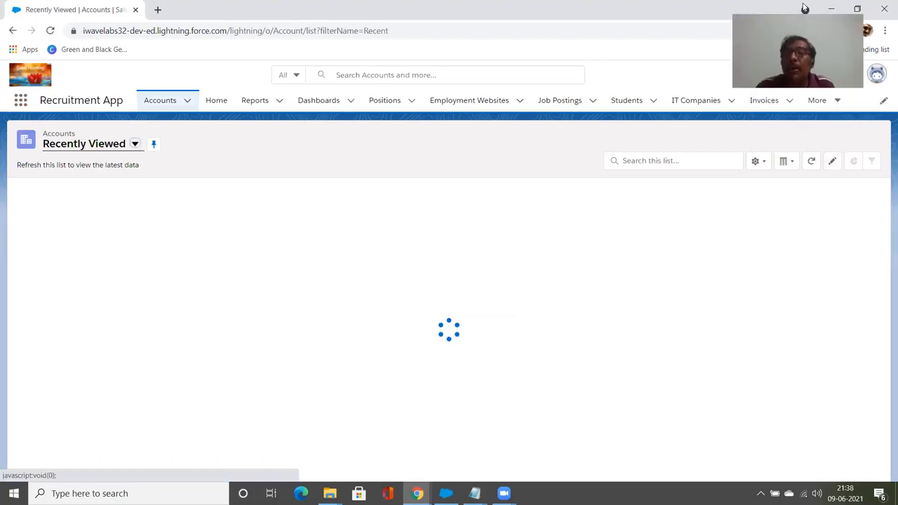
Open the Customers tab in its All list view and scroll through the 20 records.
click(835, 105)
click(816, 144)
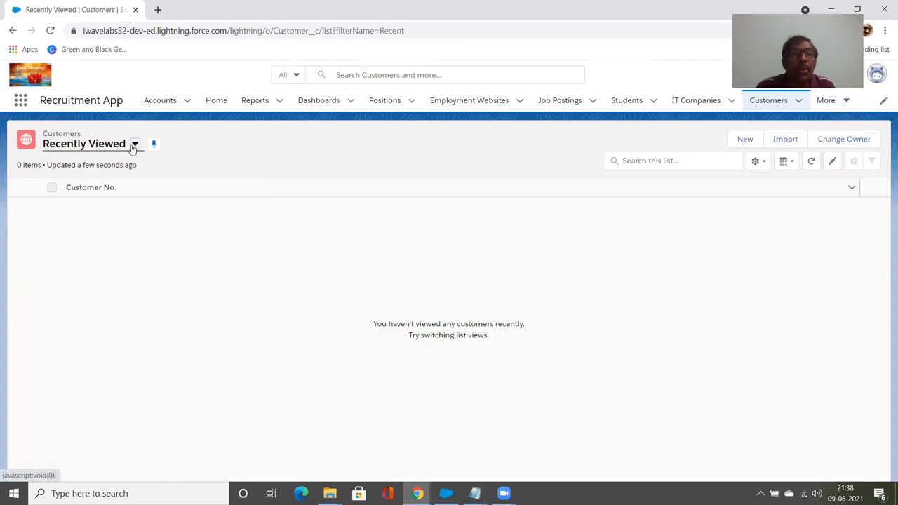
click(134, 145)
click(118, 183)
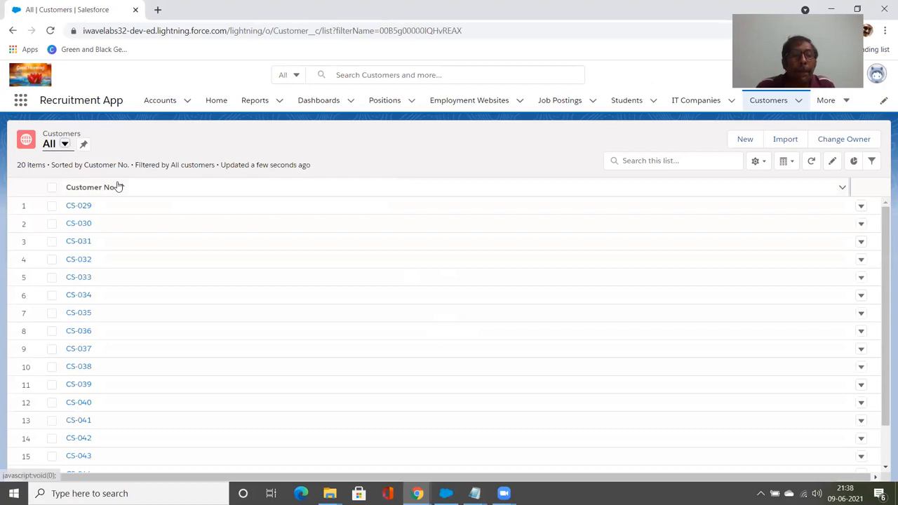
scroll(85, 318, down, 1)
scroll(83, 318, down, 1)
scroll(83, 318, up, 2)
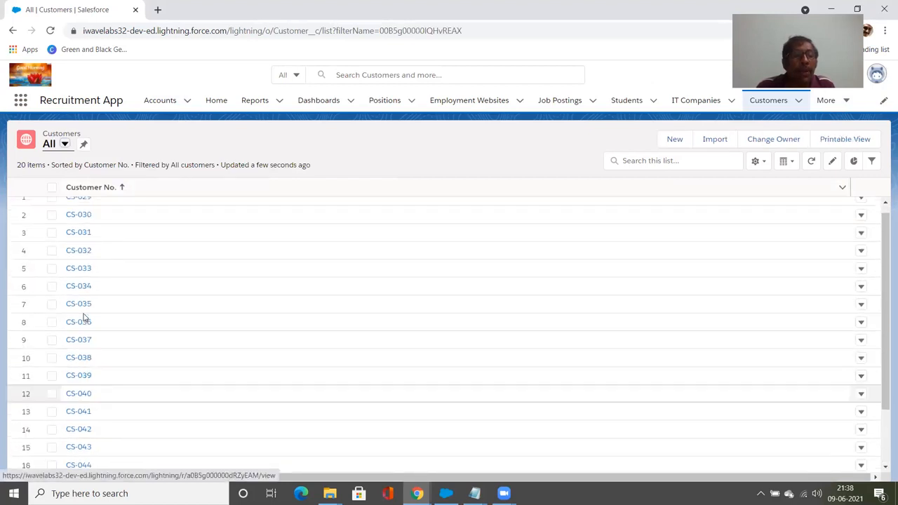